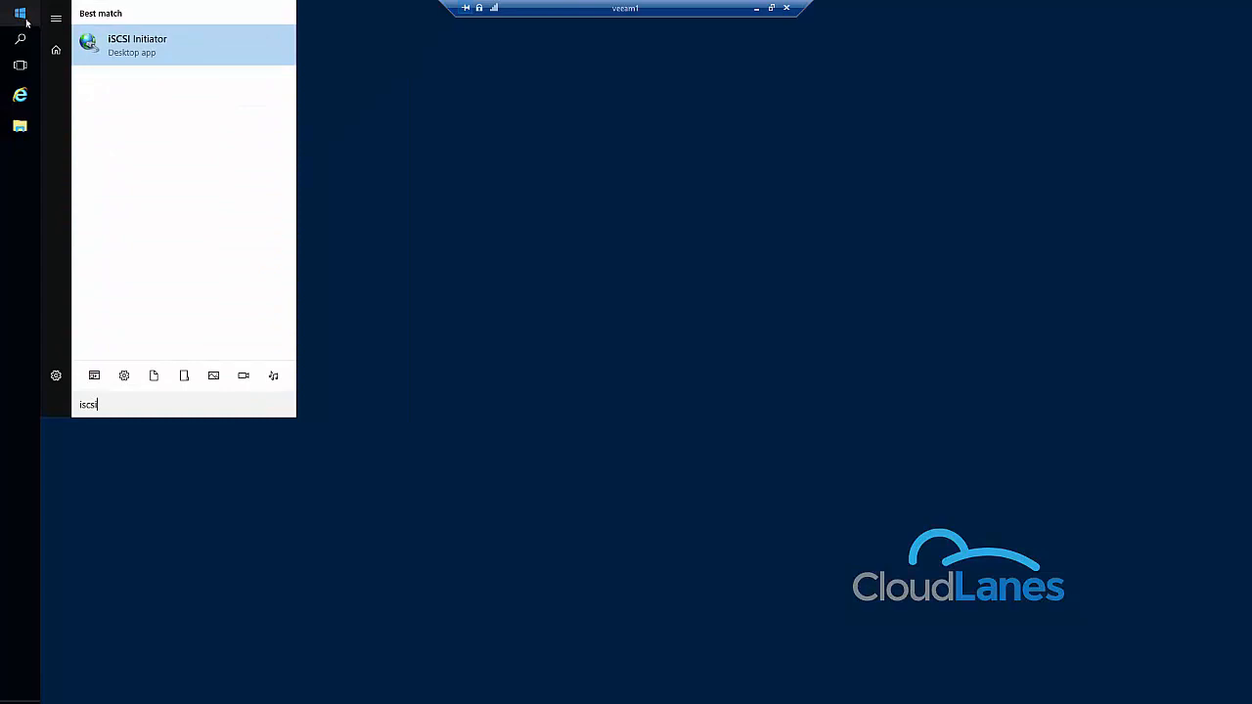
Launch the iSCSI Initiator and start the Microsoft iSCSI service, enabling it to run automatically at restart.
key("Return")
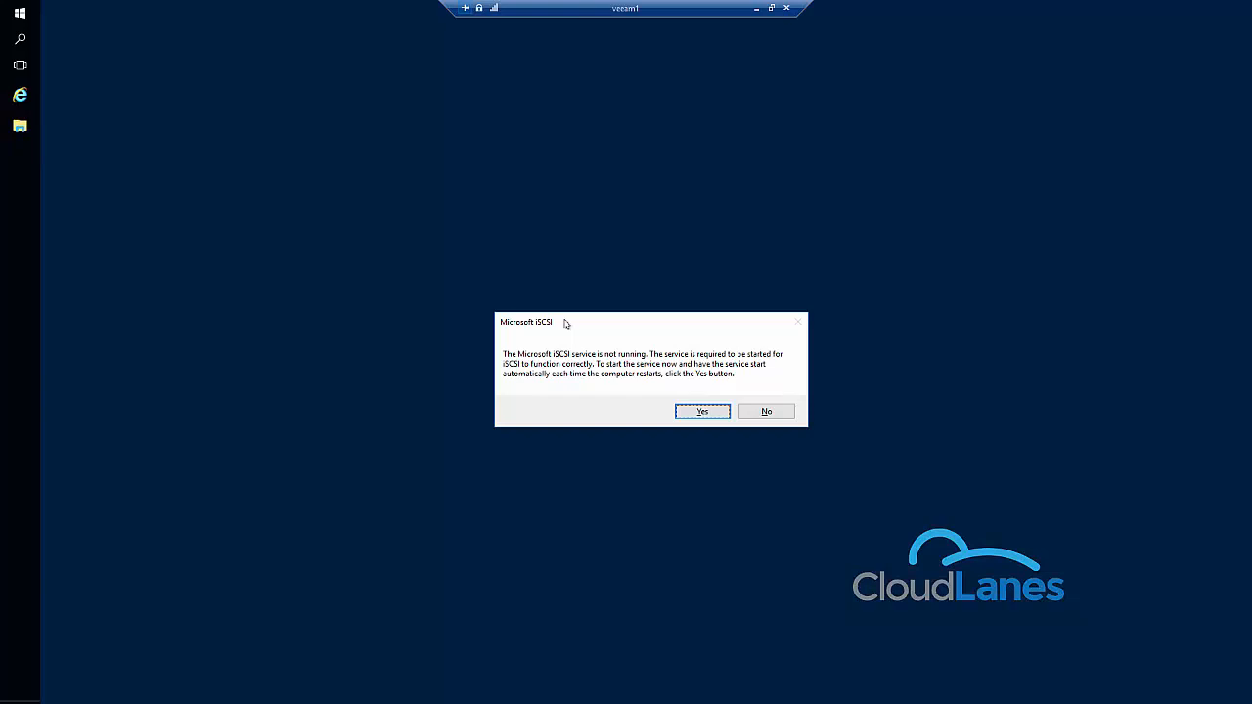
left_click(693, 411)
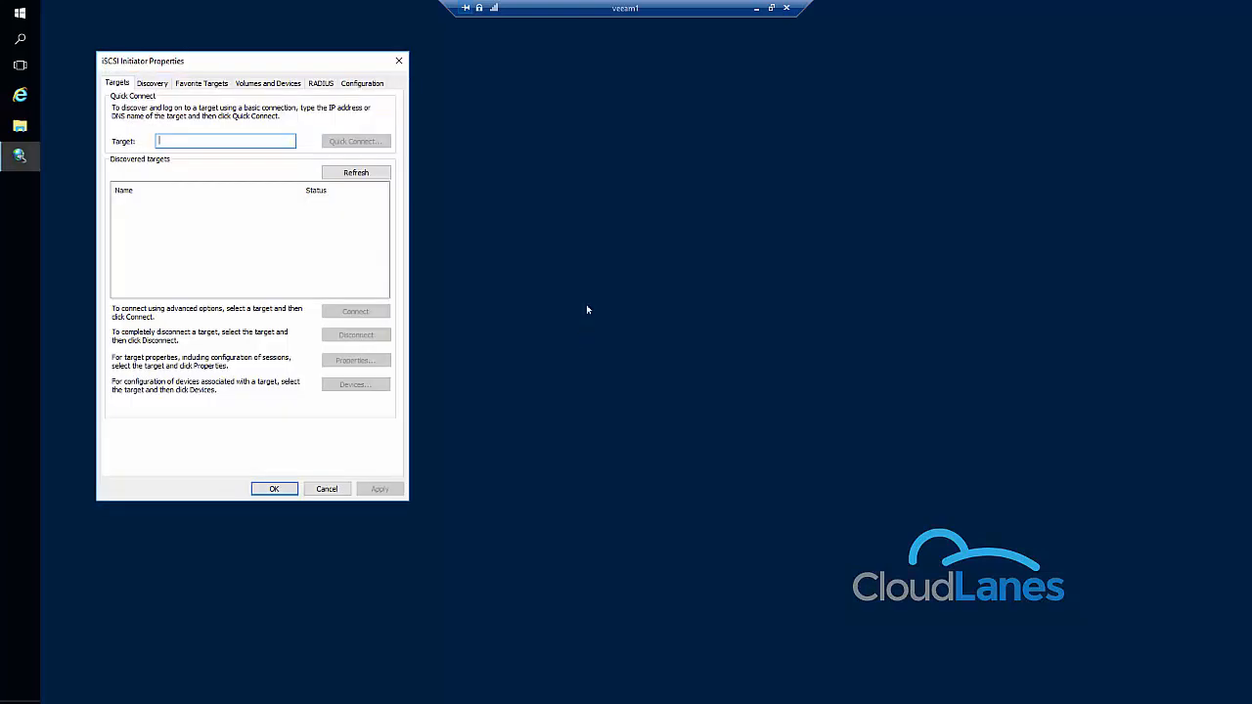
left_click_drag(222, 64, 327, 66)
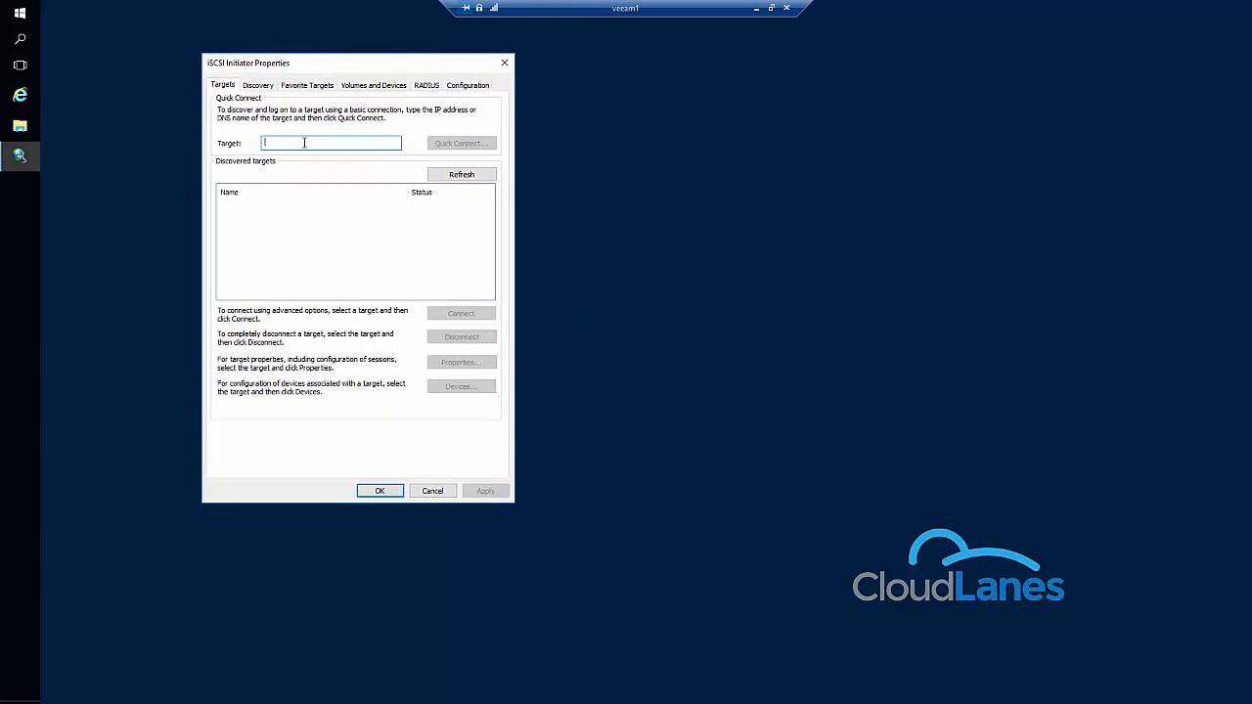
Discover the iSCSI target at 192.168.2.123 with Quick Connect and close the discovery results.
type("192.168")
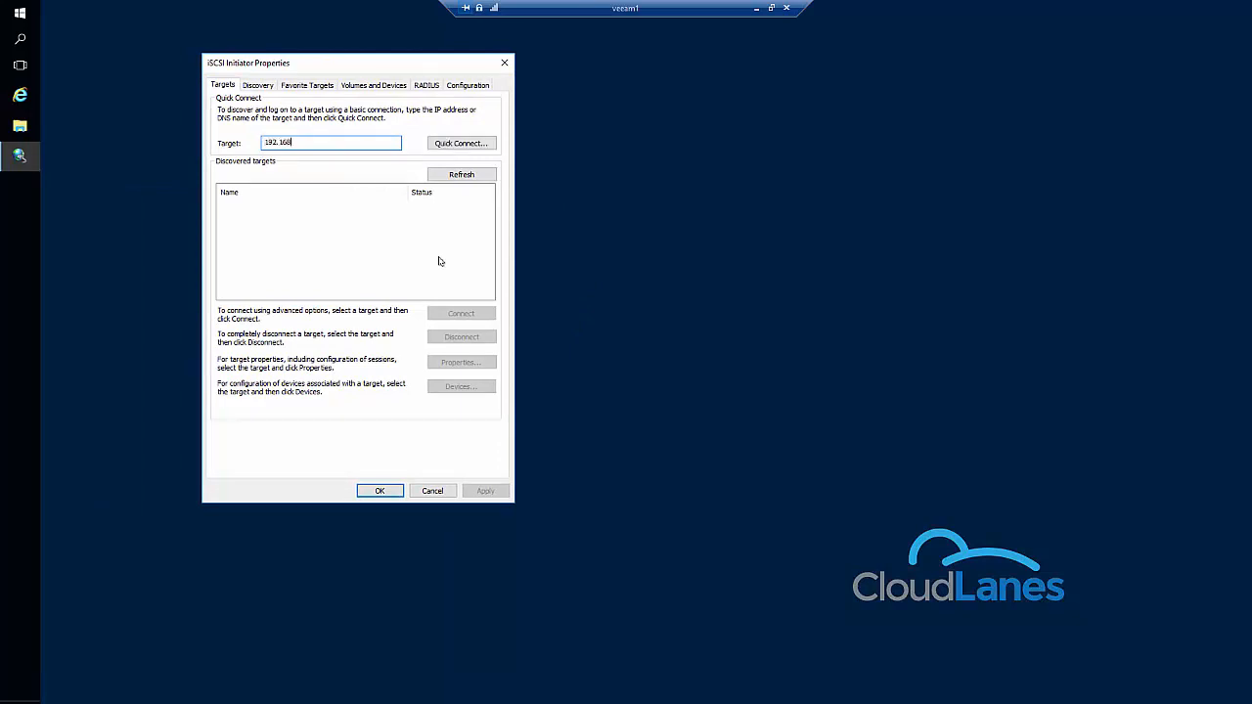
type(".2.123")
left_click(462, 144)
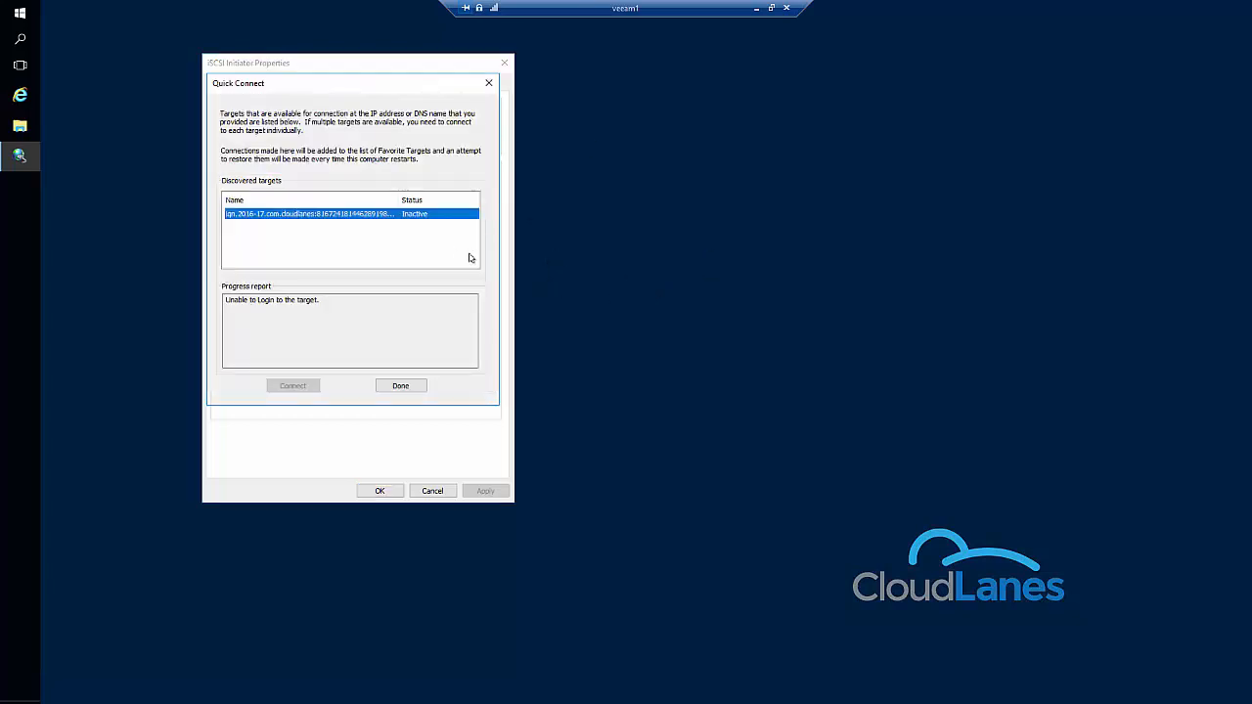
left_click(402, 386)
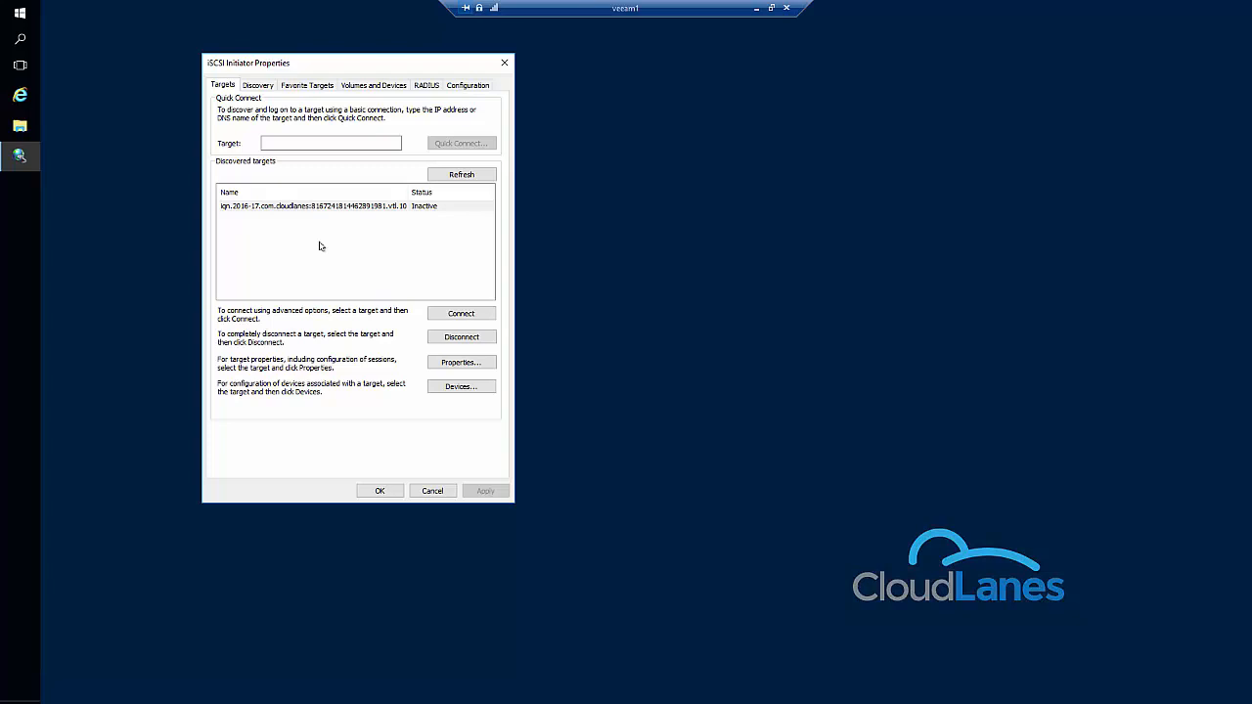
Connect to the discovered CloudLanes target with CHAP log on enabled, using the name cladmin and entering the target secret.
left_click(461, 313)
left_click(234, 196)
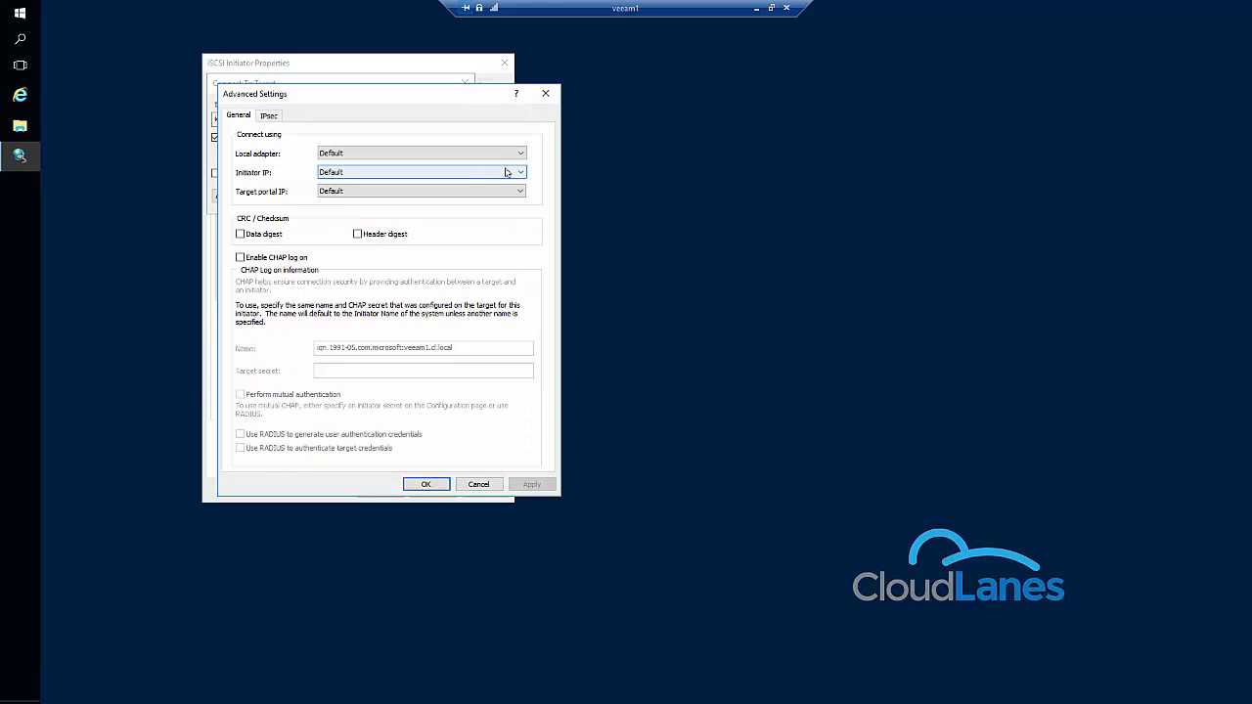
left_click(239, 257)
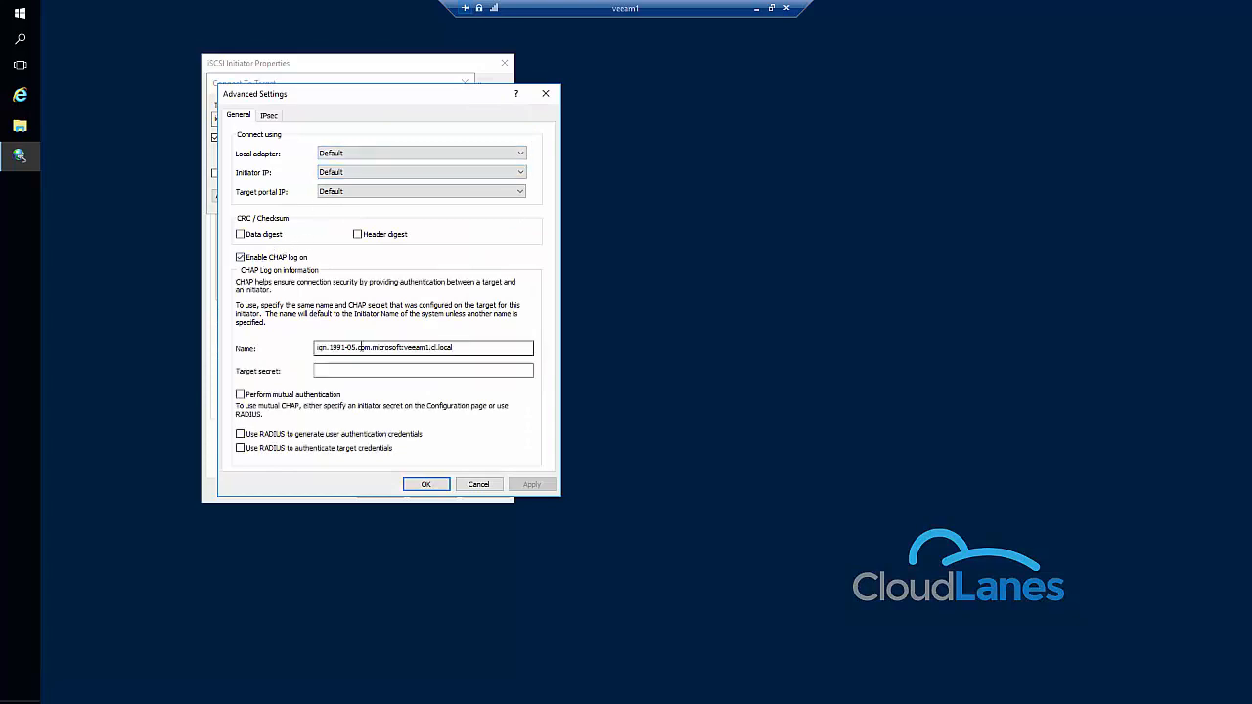
double_click(387, 346)
type("cladmin")
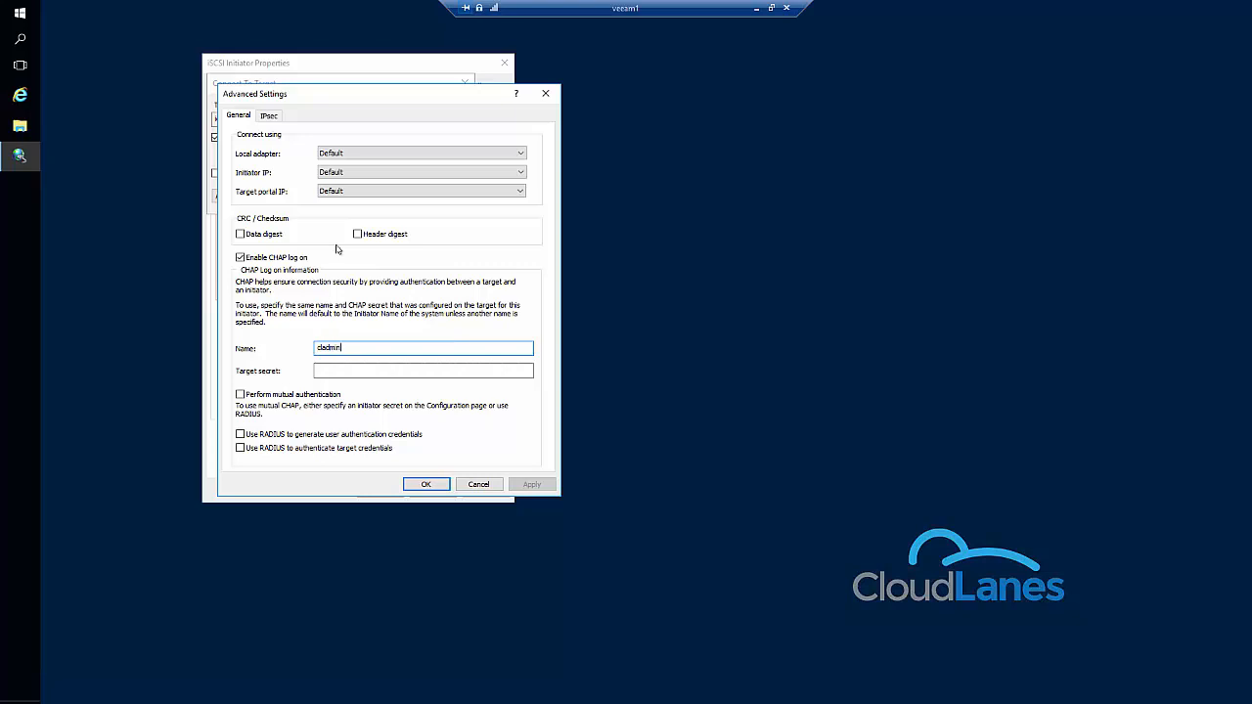
key("Tab")
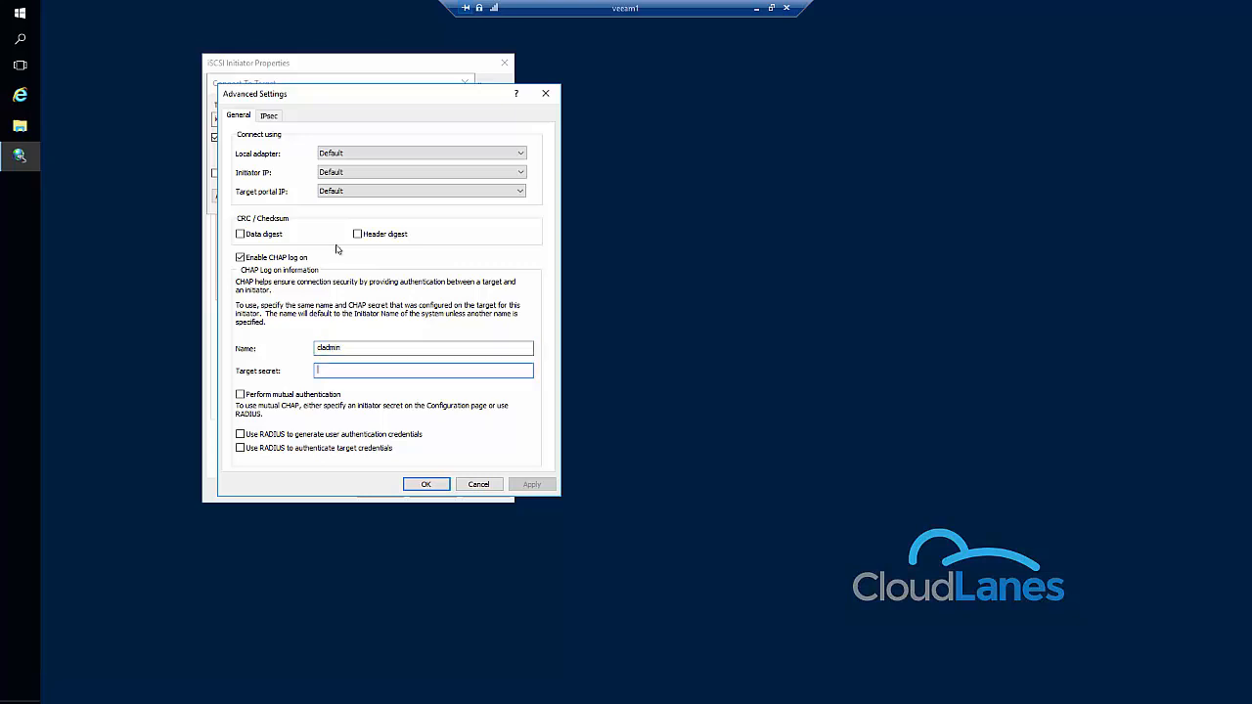
type("••••••••••••••")
key("Return")
left_click(389, 195)
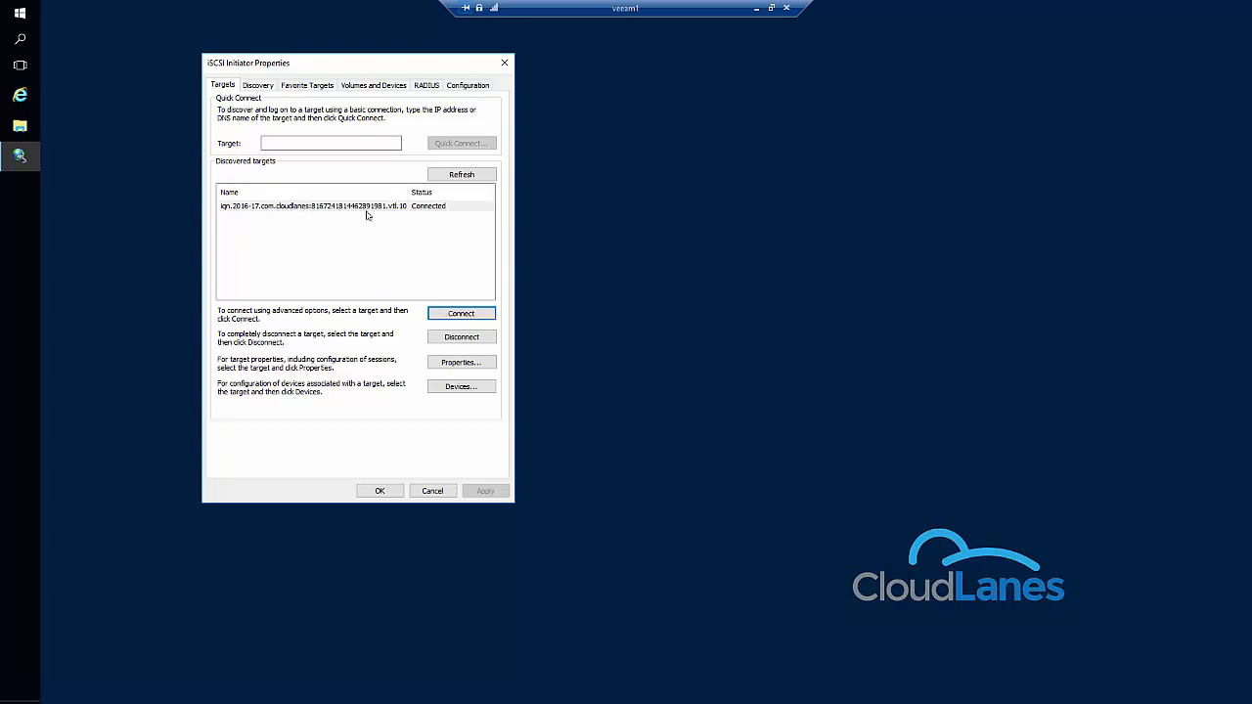
Auto-configure all available iSCSI volumes and devices, review the volume list and accept the initiator properties.
left_click(370, 84)
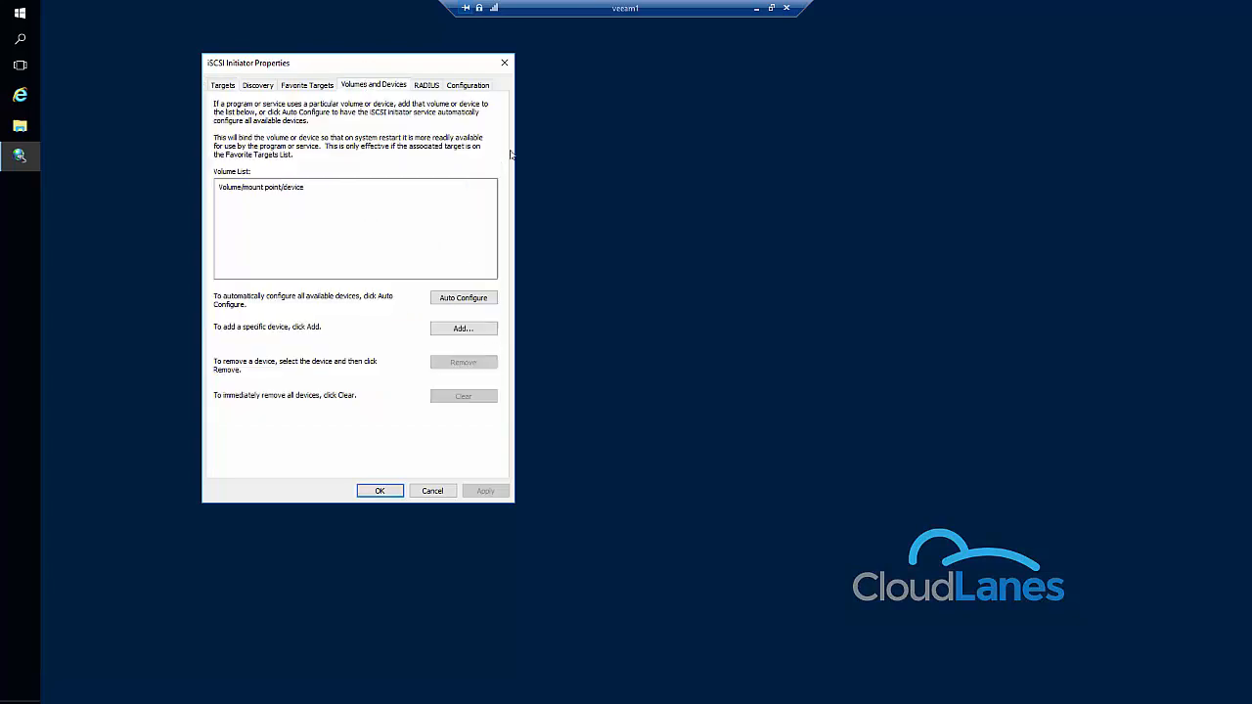
left_click(463, 298)
left_click_drag(492, 245, 492, 214)
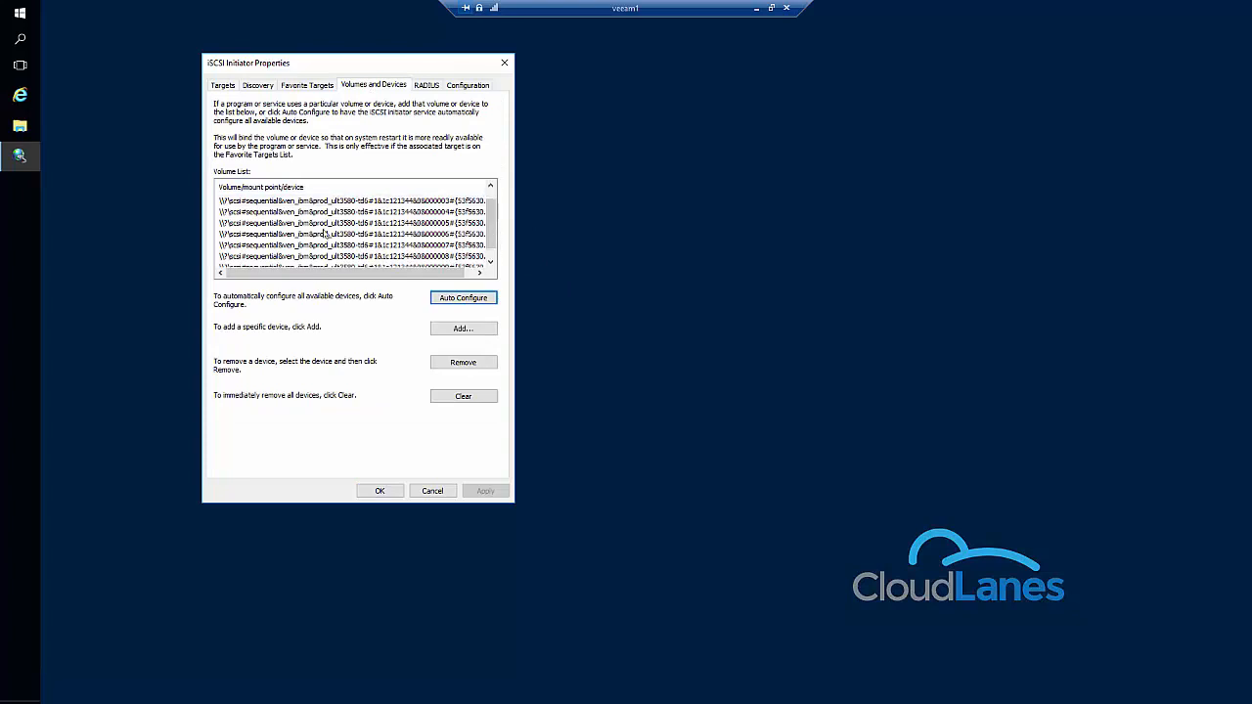
left_click(382, 491)
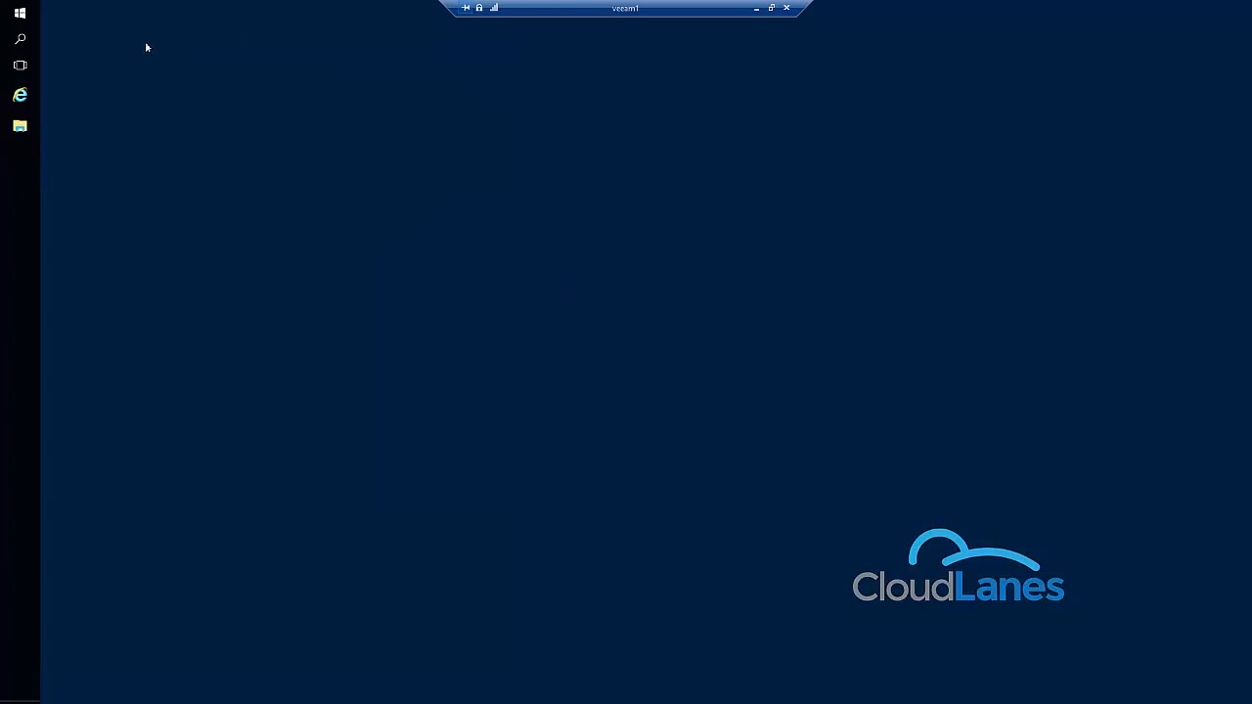
Open Device Manager and expand the medium changer devices and tape drives to examine the attached hardware.
right_click(20, 12)
left_click(98, 99)
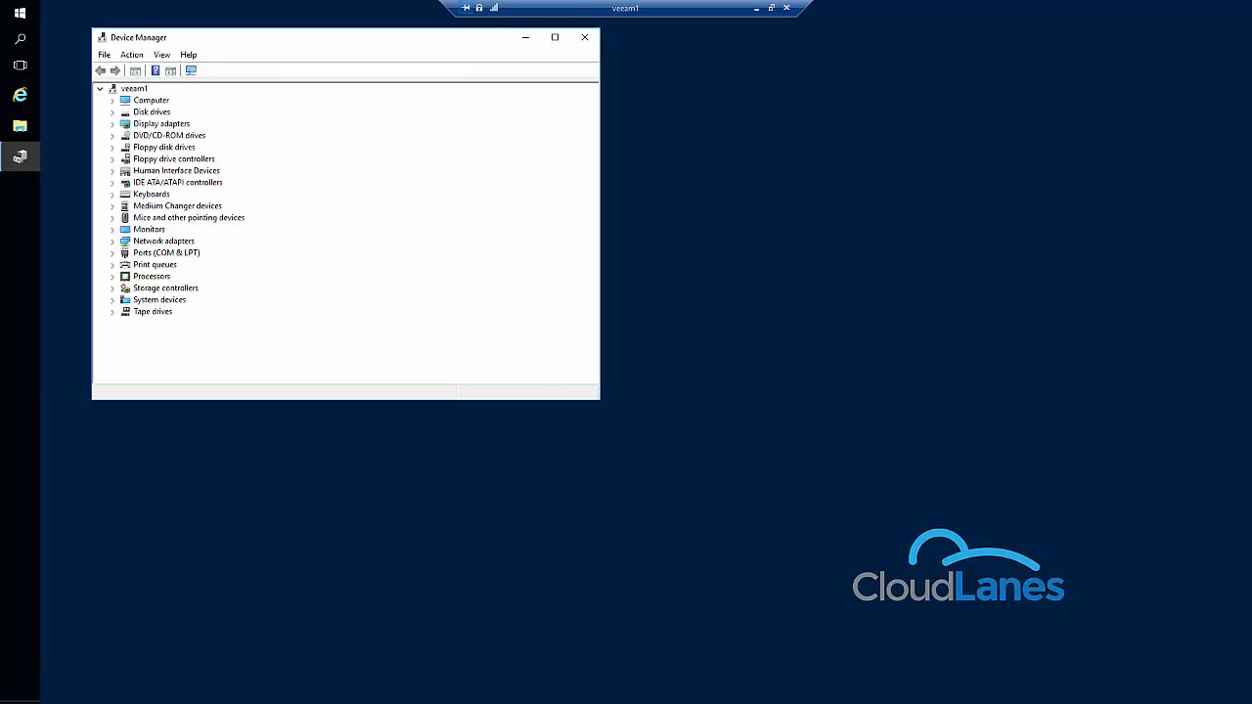
left_click(114, 206)
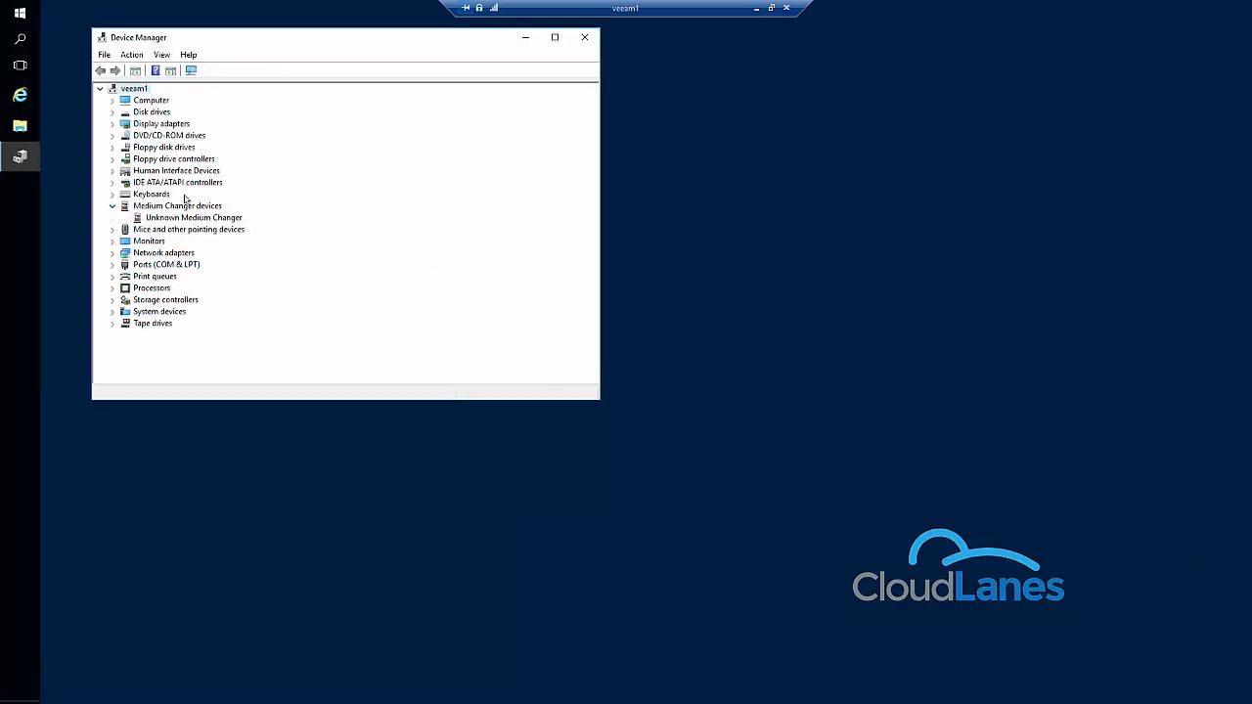
left_click(111, 324)
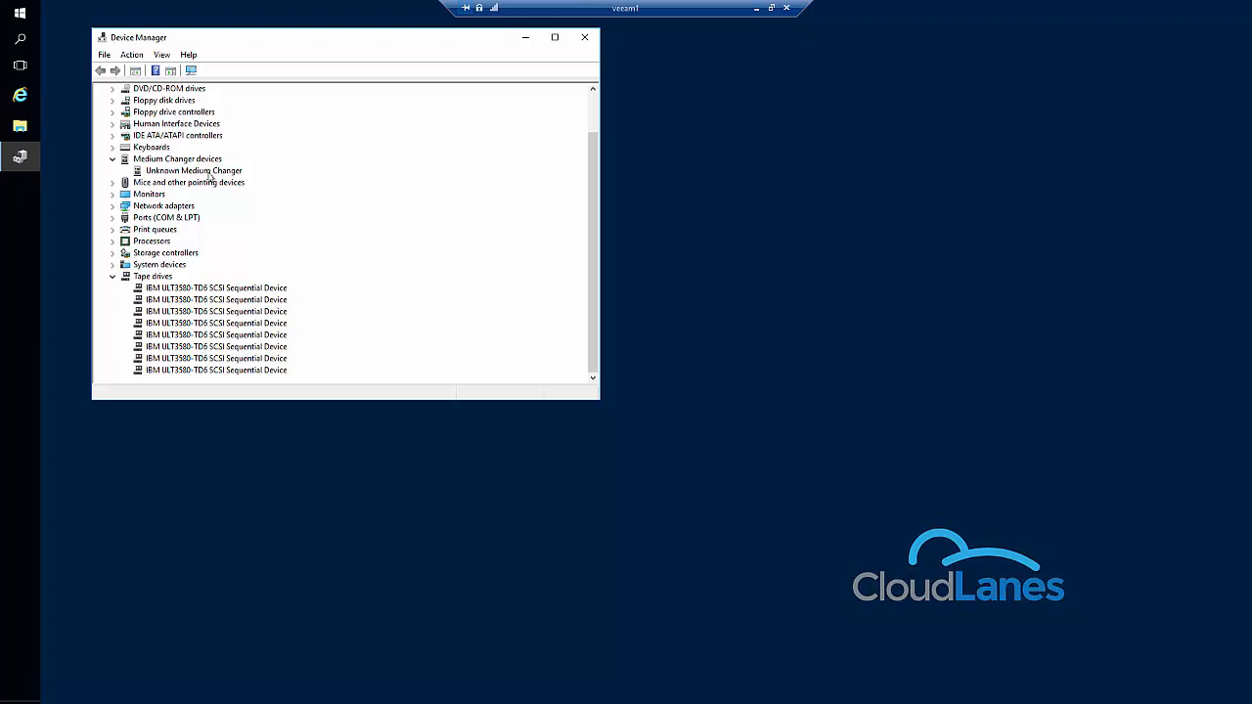
Update the Unknown Medium Changer's driver from c:\drivers including subfolders, and close Device Manager.
right_click(209, 174)
left_click(216, 182)
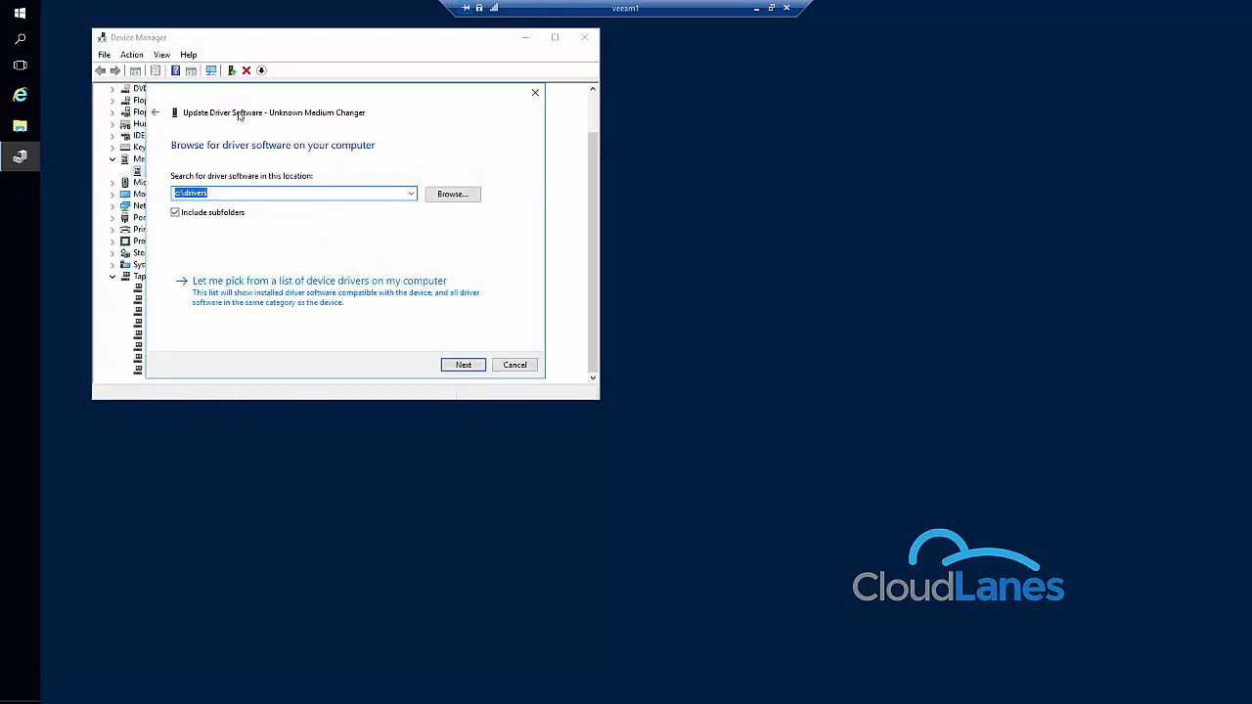
left_click(465, 366)
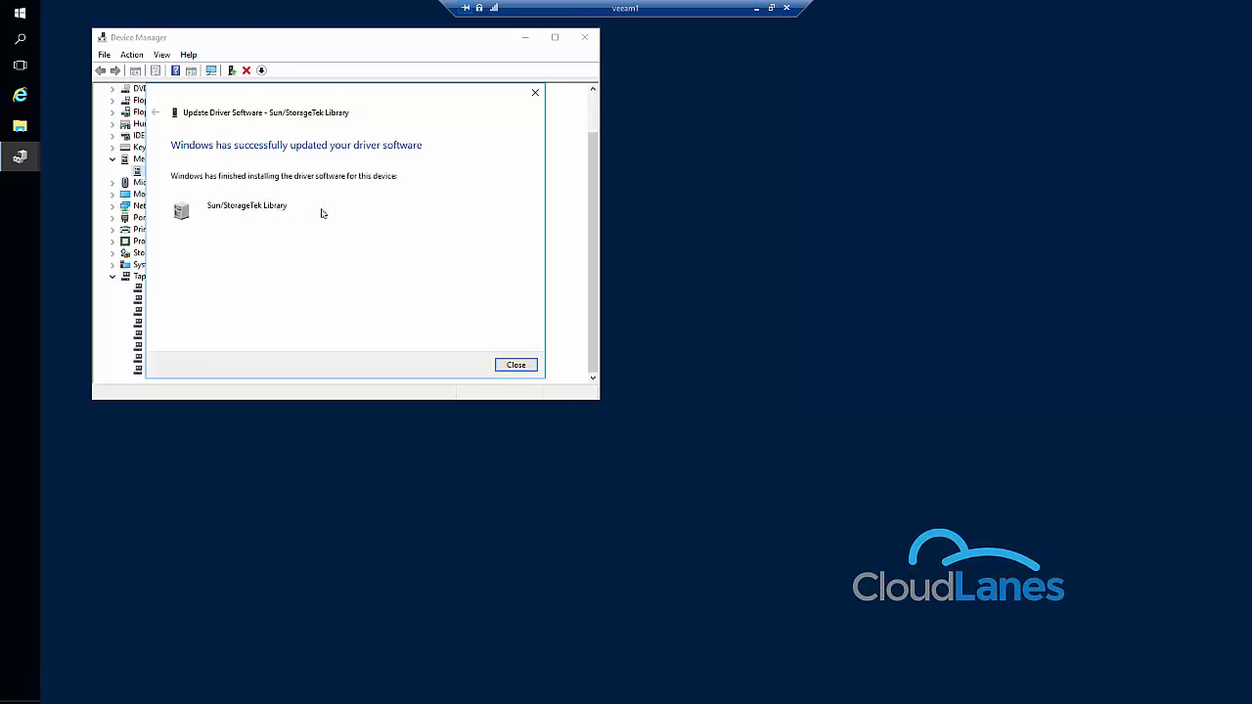
left_click(516, 365)
scroll(291, 319, "down", 2)
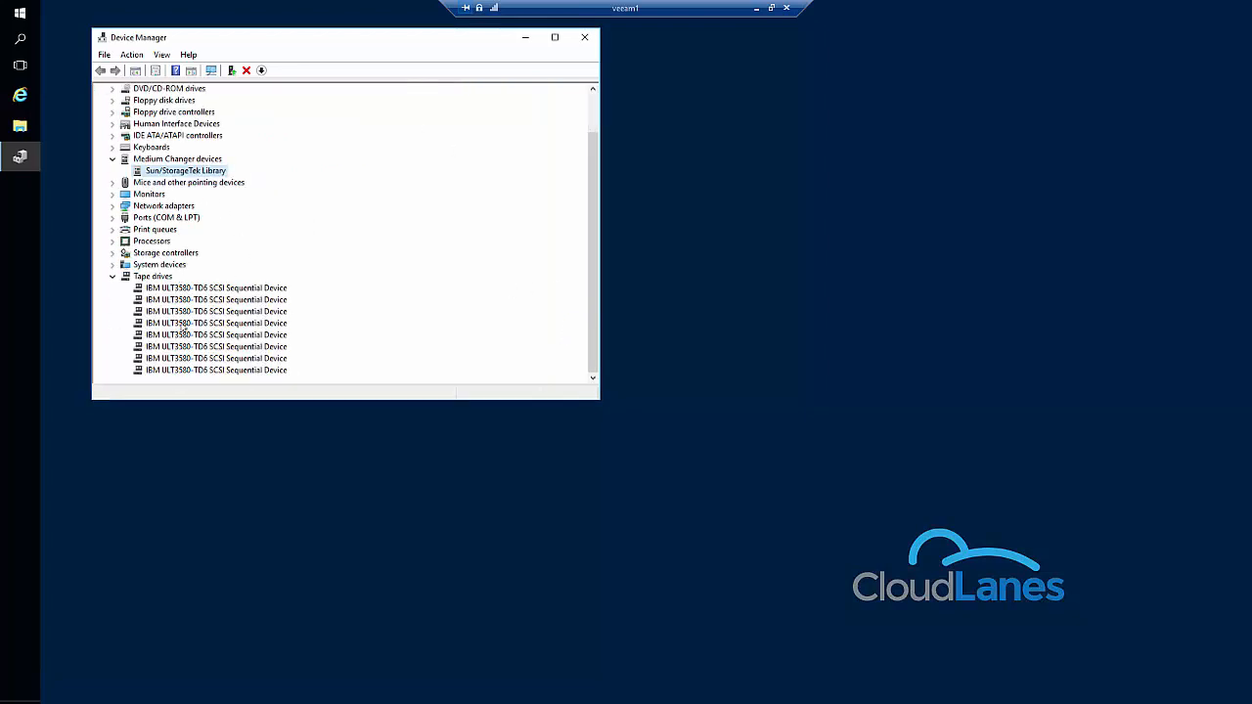
left_click(584, 40)
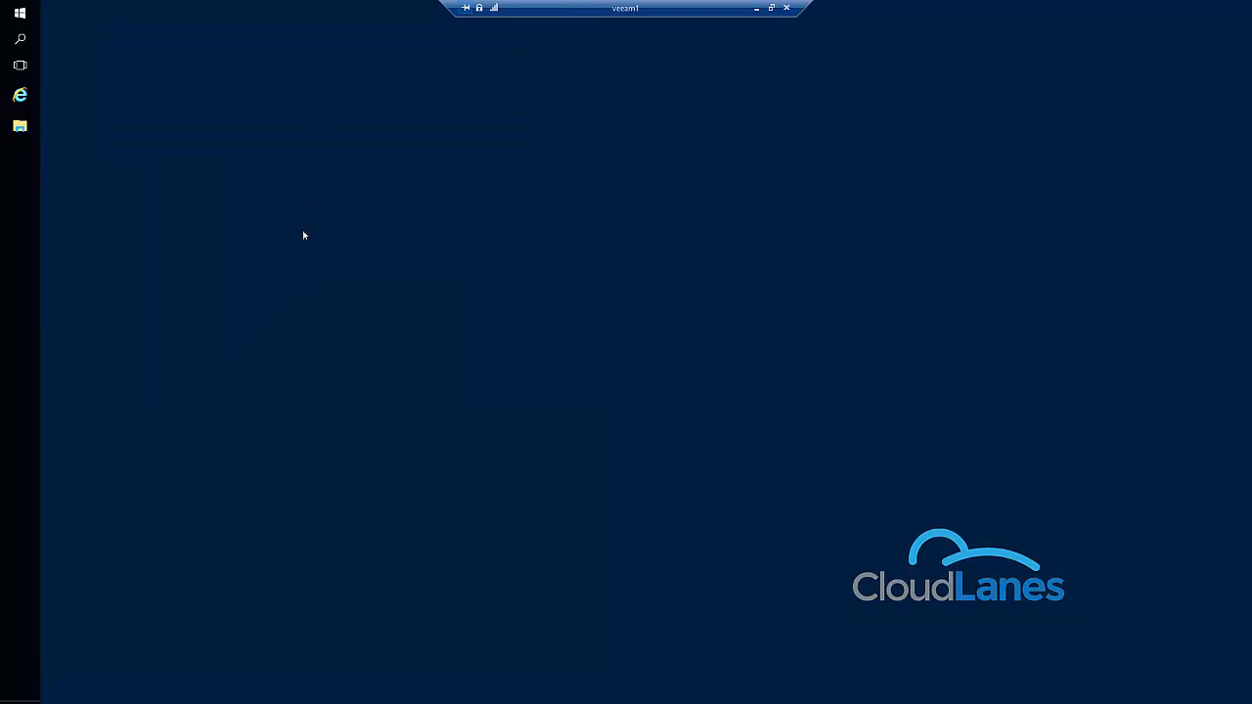